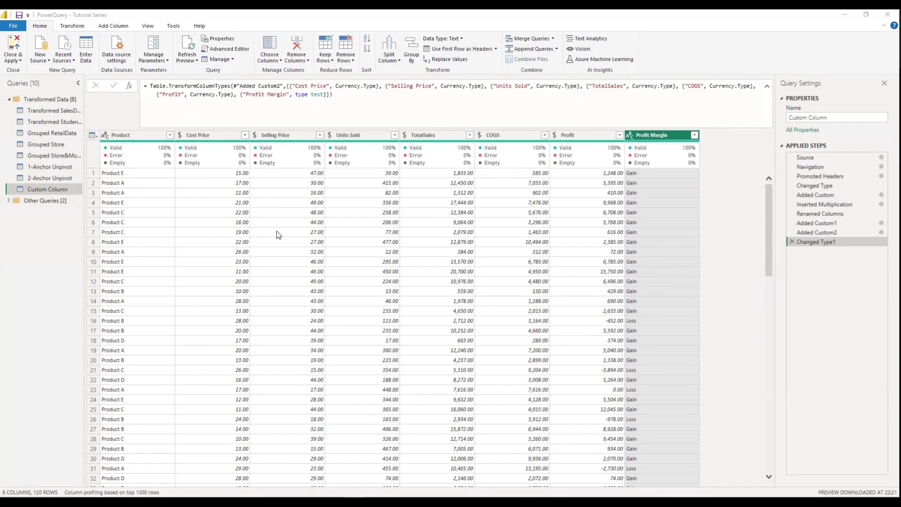
{"action": "scroll", "coordinate": [277, 234], "scroll_direction": "up", "scroll_amount": 4}
{"action": "scroll", "coordinate": [725, 276], "scroll_direction": "down", "scroll_amount": 3}
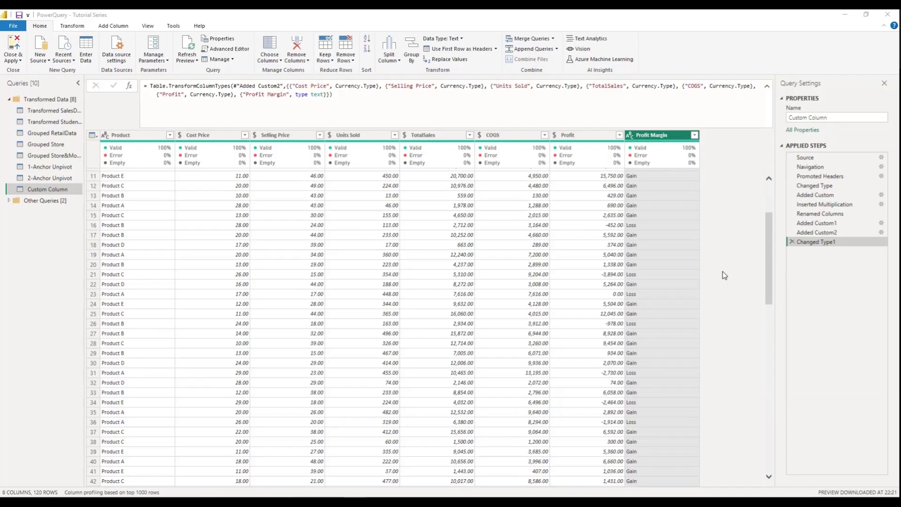
{"action": "scroll", "coordinate": [725, 276], "scroll_direction": "up", "scroll_amount": 3}
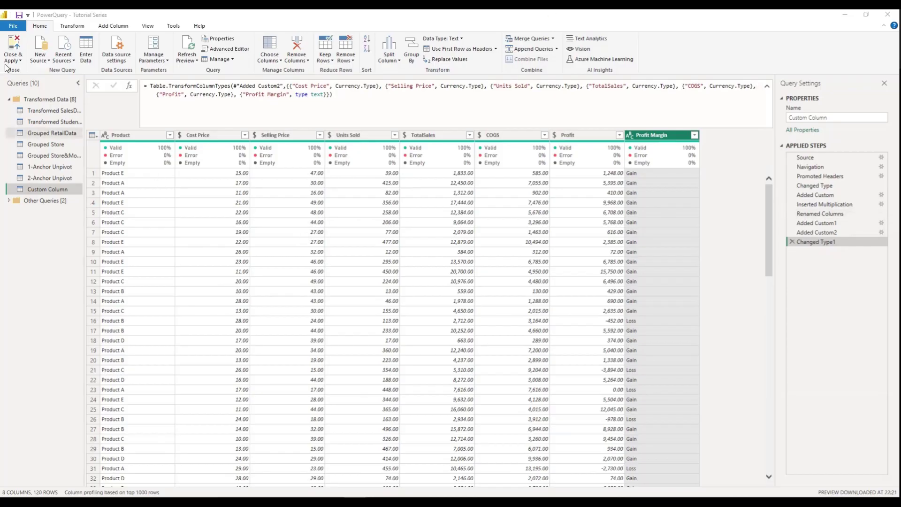
Import Sheet1 of the Excel workbook fact_sales_data_large.xlsx as a new query
{"action": "left_click", "coordinate": [48, 61]}
{"action": "left_click", "coordinate": [62, 86]}
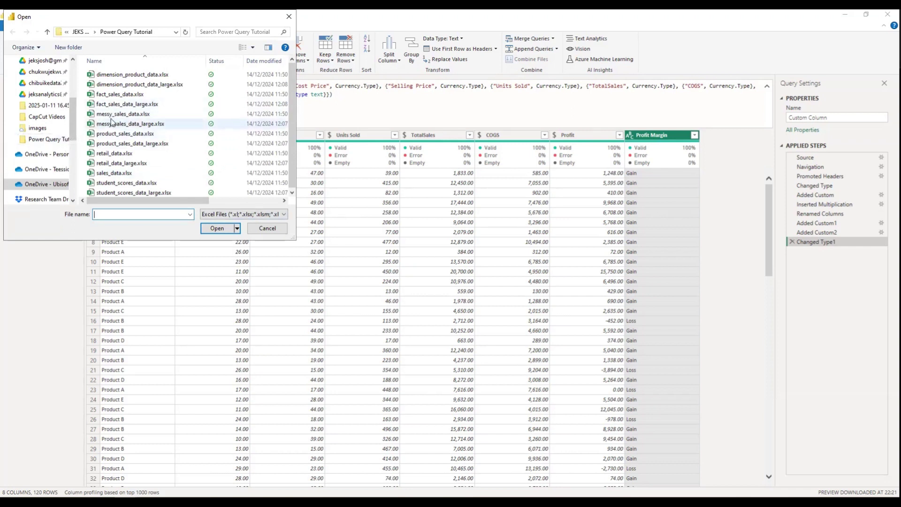
{"action": "left_click", "coordinate": [114, 104]}
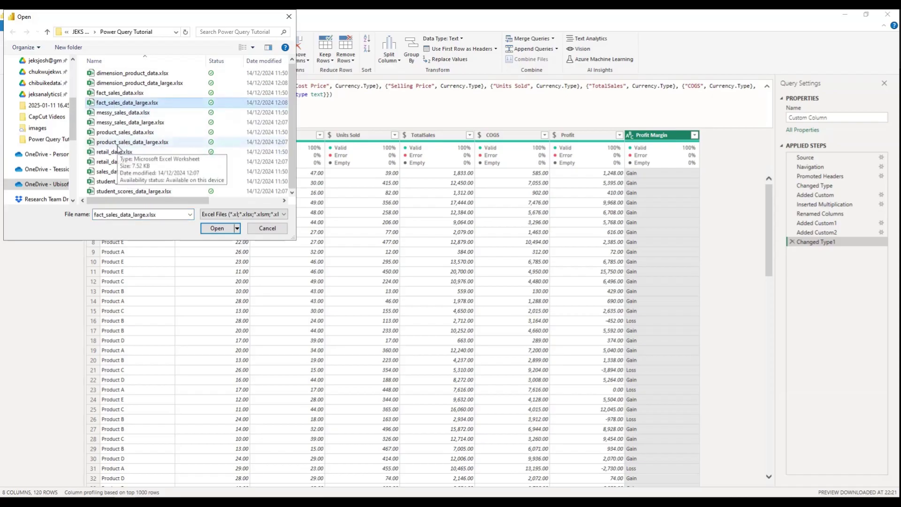
{"action": "scroll", "coordinate": [118, 148], "scroll_direction": "up", "scroll_amount": 1}
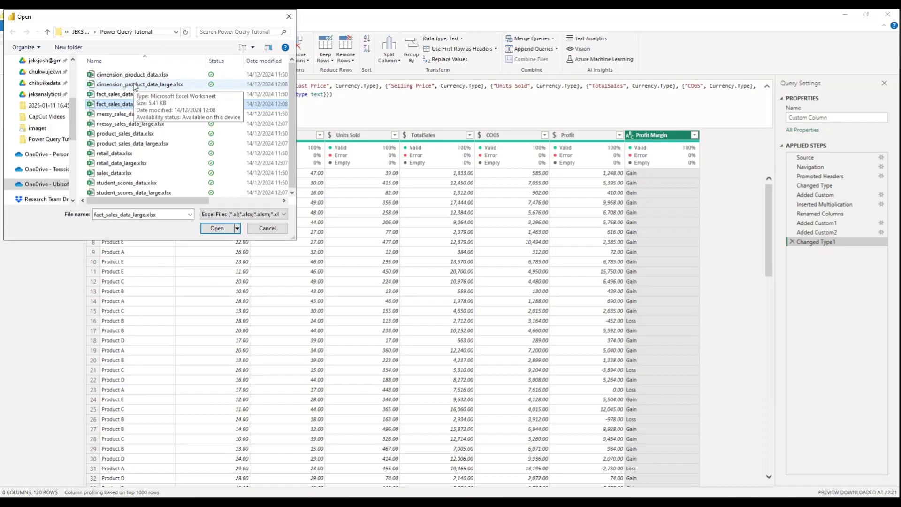
{"action": "left_click", "coordinate": [135, 85]}
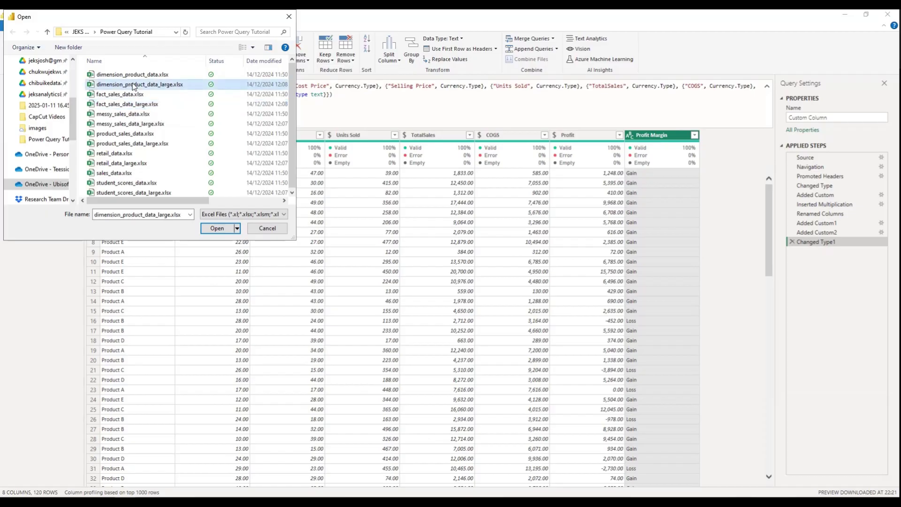
{"action": "left_click", "coordinate": [111, 105]}
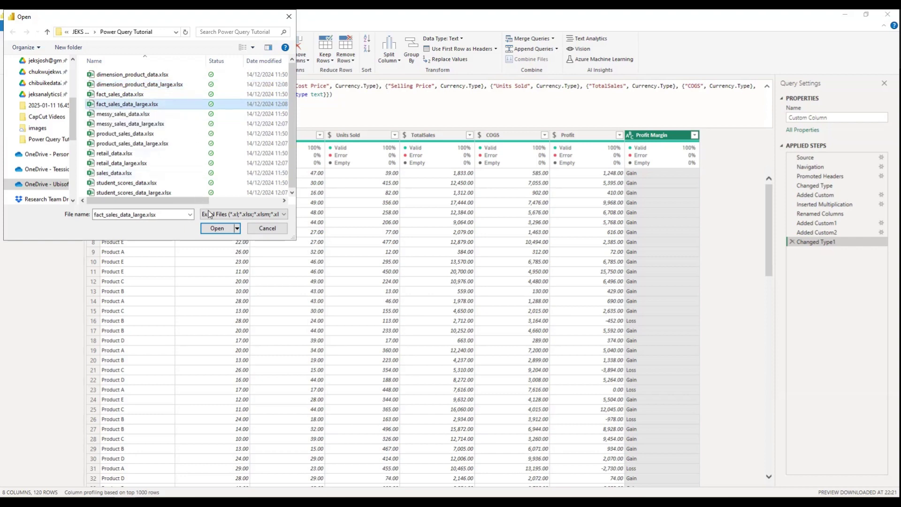
{"action": "left_click", "coordinate": [217, 228]}
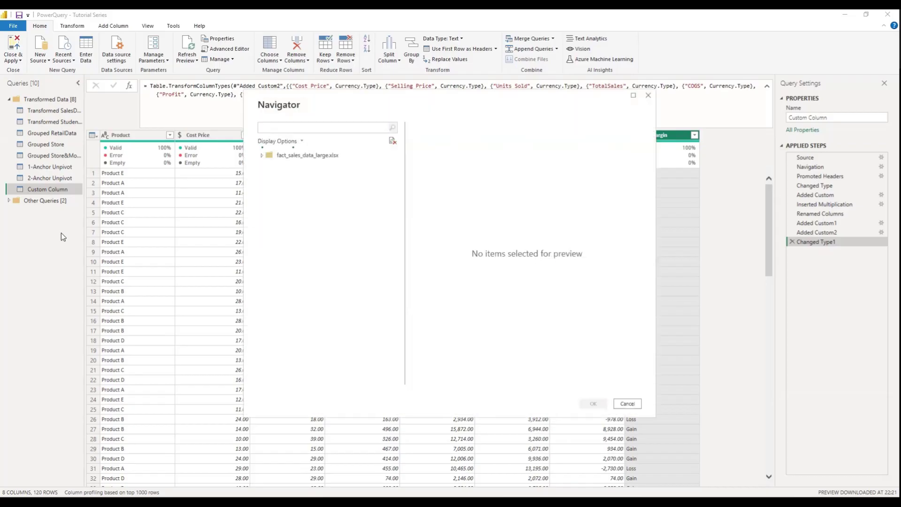
{"action": "left_click", "coordinate": [272, 167]}
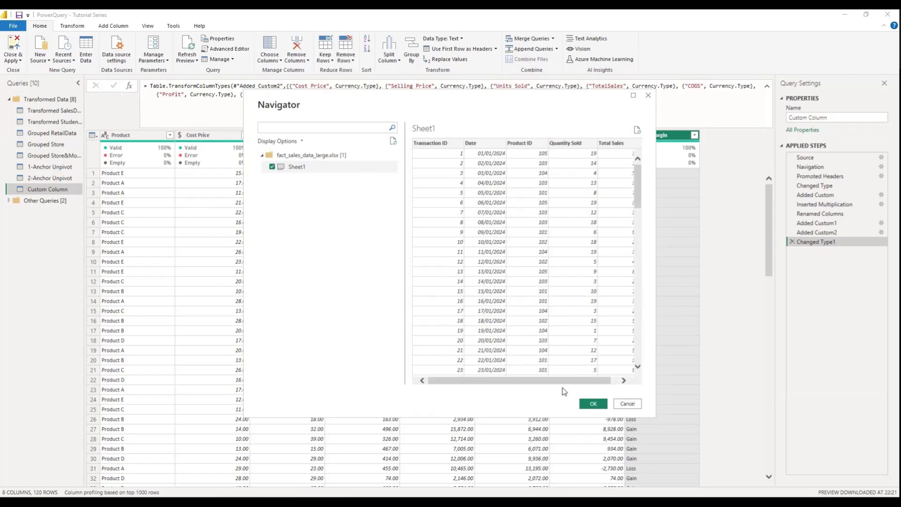
{"action": "left_click", "coordinate": [600, 406]}
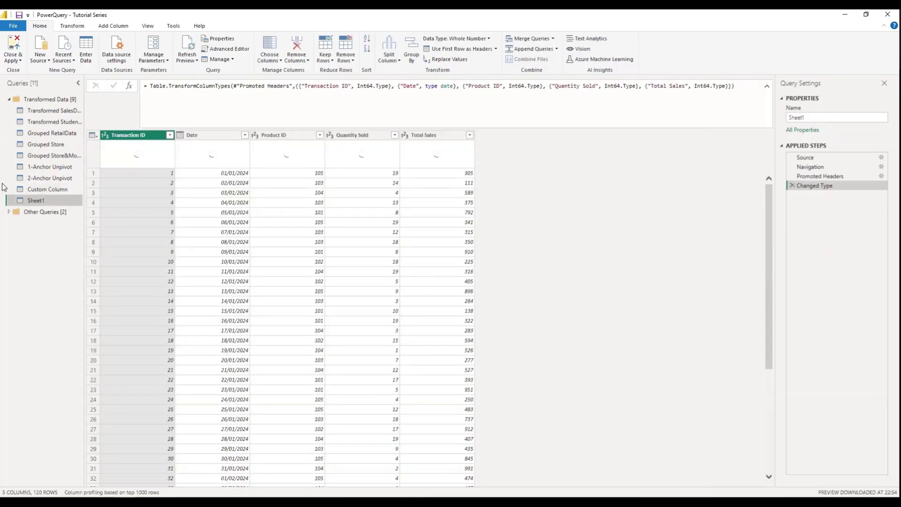
Rename the newly imported Sheet1 query as Fact Sales
{"action": "double_click", "coordinate": [47, 201]}
{"action": "type", "text": "Fact Sales"}
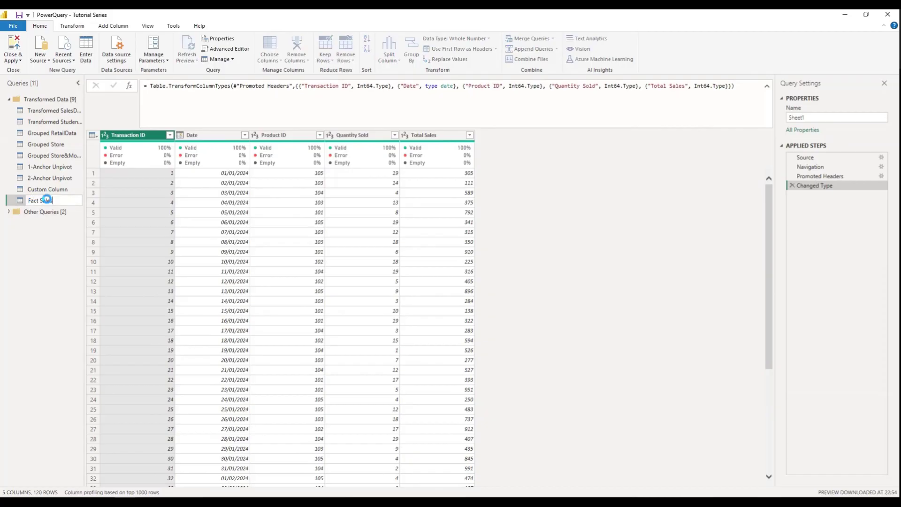
{"action": "key", "text": "Return"}
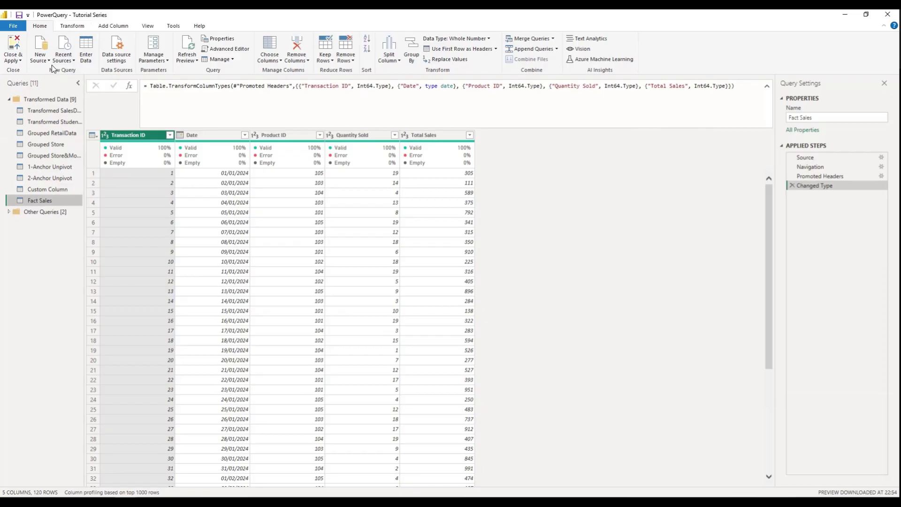
Import Sheet1 of the Excel workbook dimension_product_data_large.xlsx as a new query
{"action": "left_click", "coordinate": [41, 55]}
{"action": "left_click", "coordinate": [73, 87]}
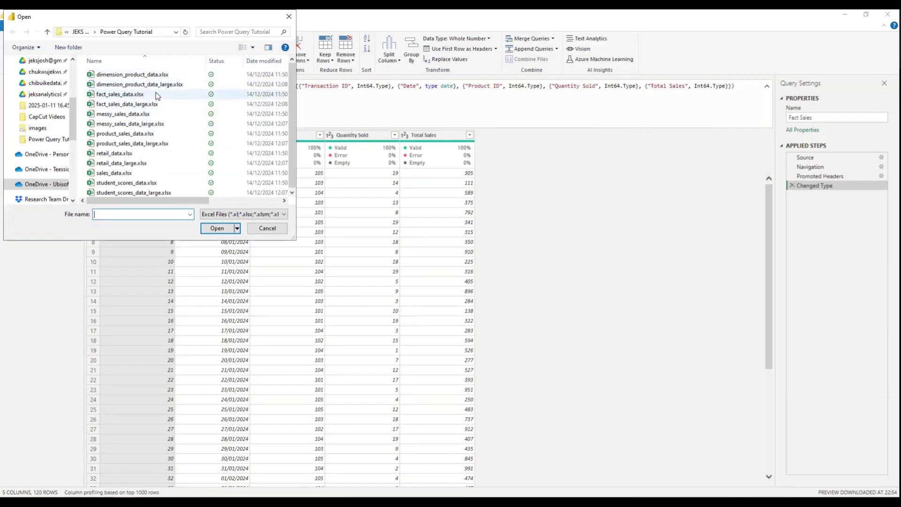
{"action": "left_click", "coordinate": [129, 86]}
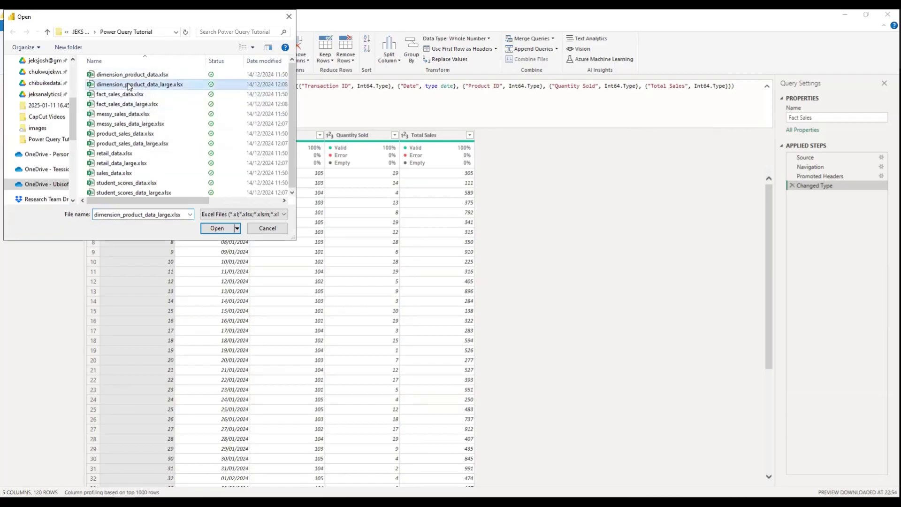
{"action": "left_click", "coordinate": [216, 228]}
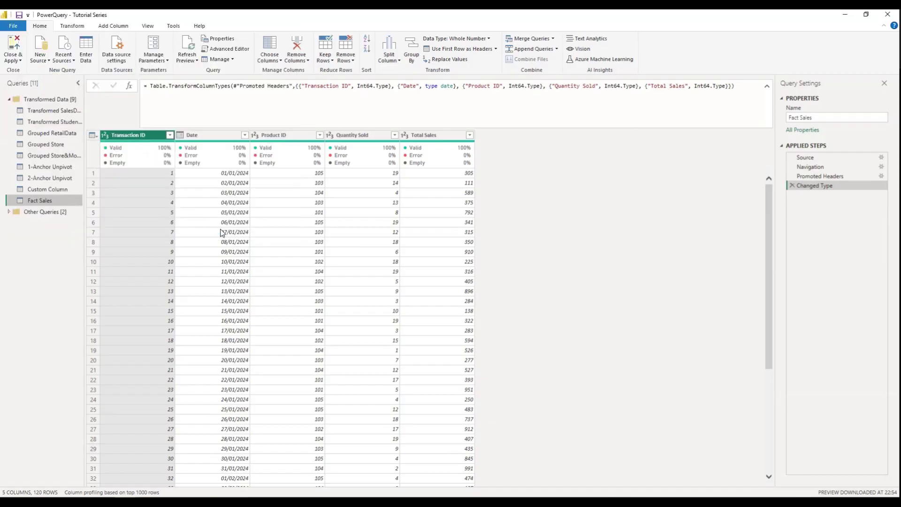
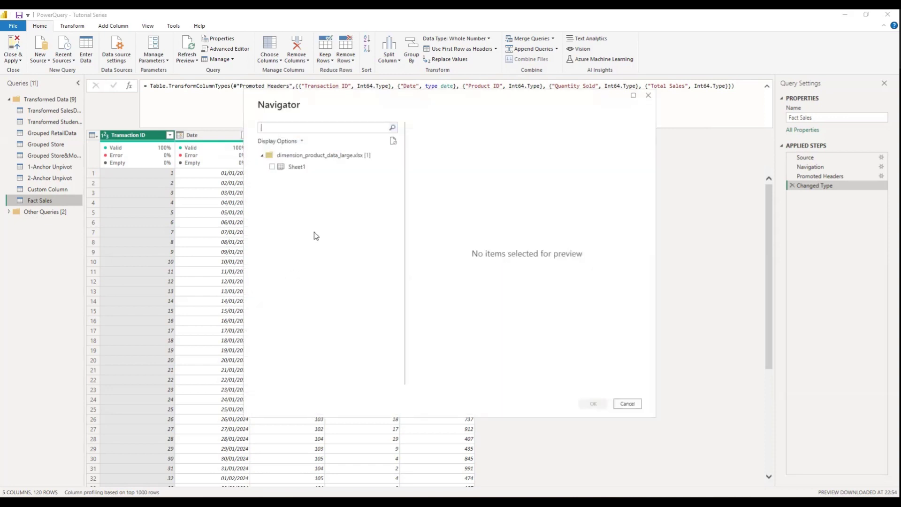
{"action": "left_click", "coordinate": [272, 166]}
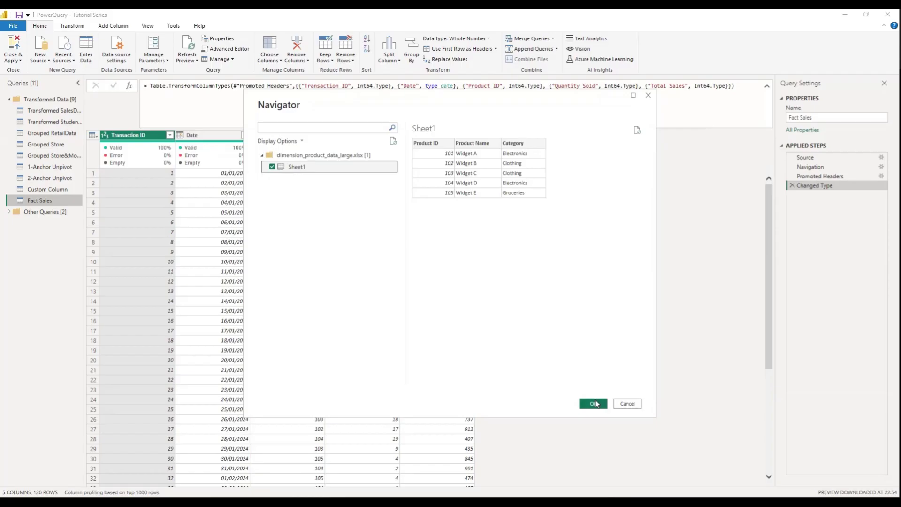
{"action": "left_click", "coordinate": [594, 404]}
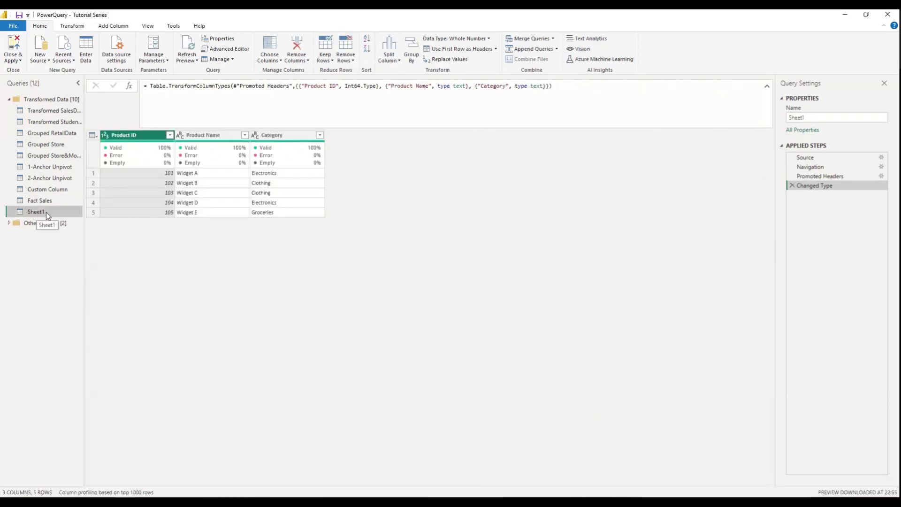
Rename the imported product dimension query as Dim Sales
{"action": "double_click", "coordinate": [46, 212]}
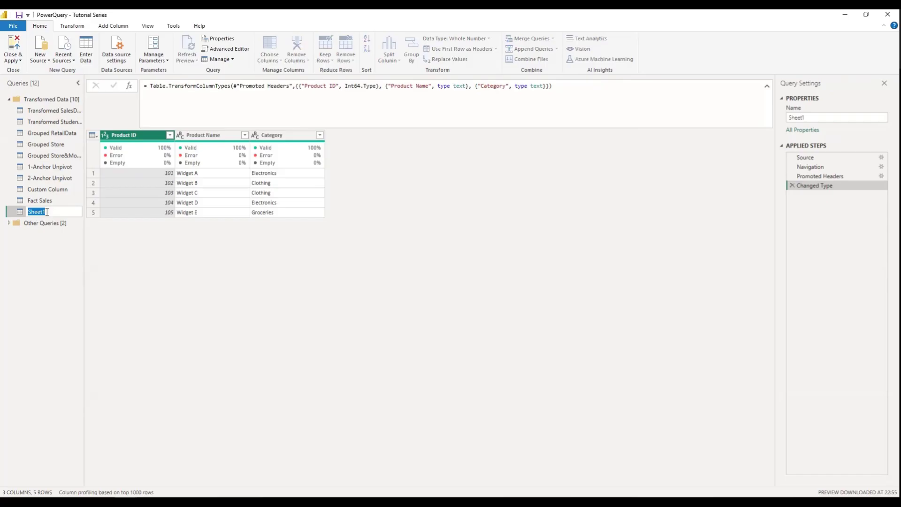
{"action": "type", "text": "Dim Sales"}
{"action": "key", "text": "Return"}
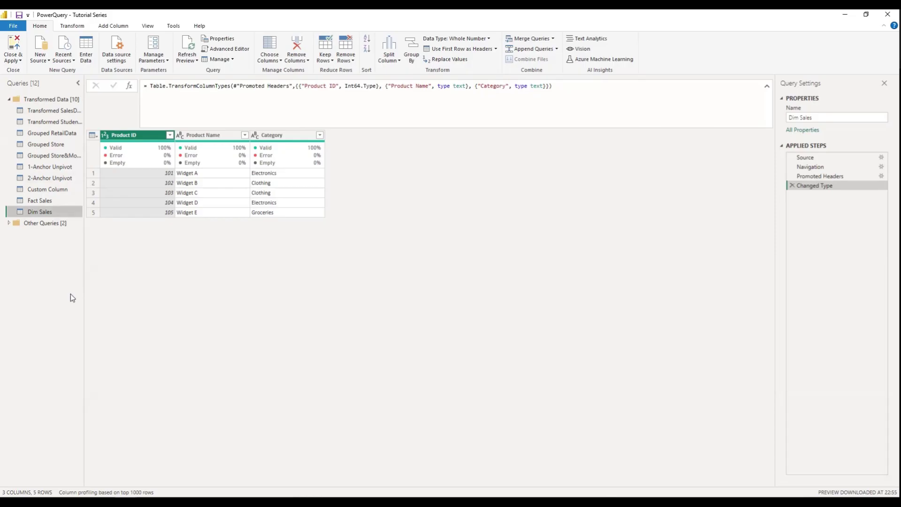
Compare the columns of the Fact Sales and Dim Sales tables, especially the Product ID values in each
{"action": "left_click", "coordinate": [45, 200]}
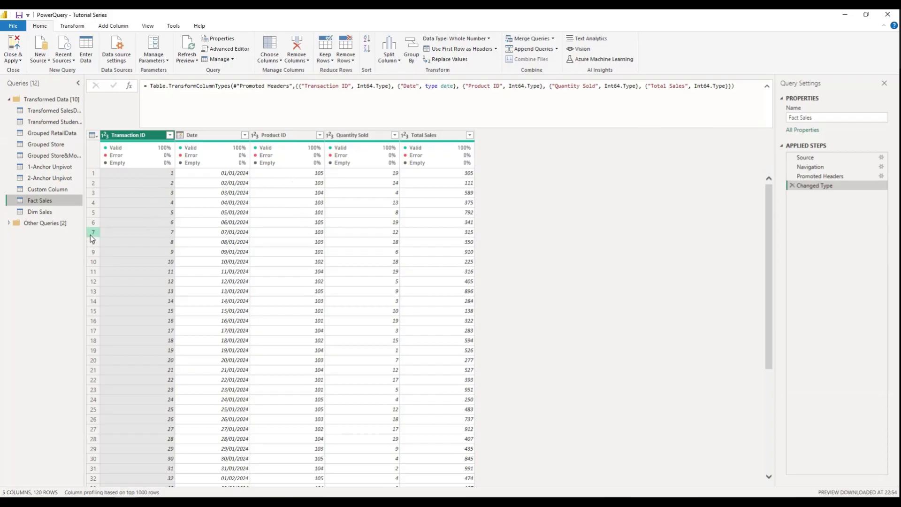
{"action": "left_click", "coordinate": [32, 212]}
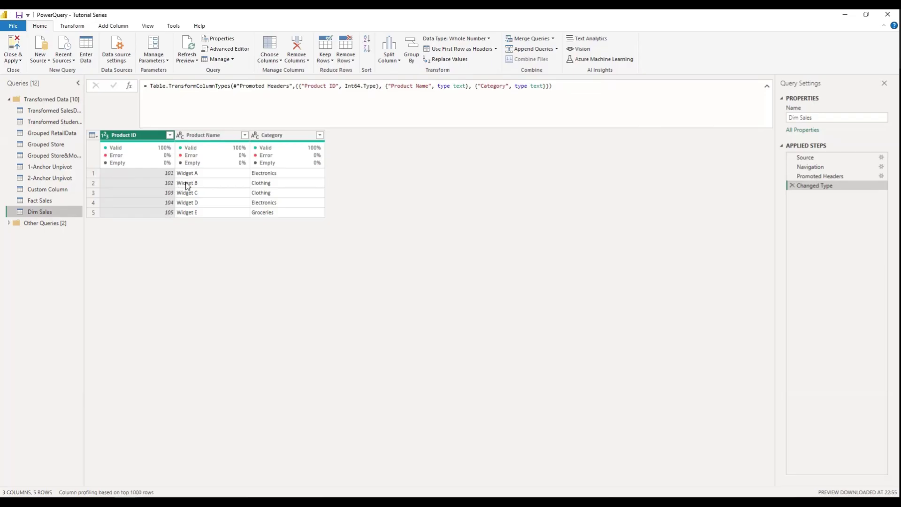
{"action": "mouse_move", "coordinate": [123, 152]}
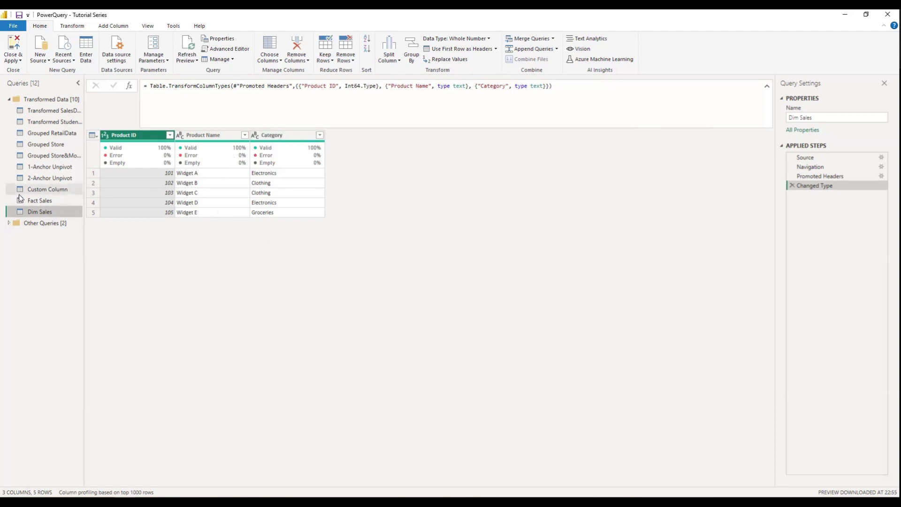
{"action": "left_click", "coordinate": [44, 199]}
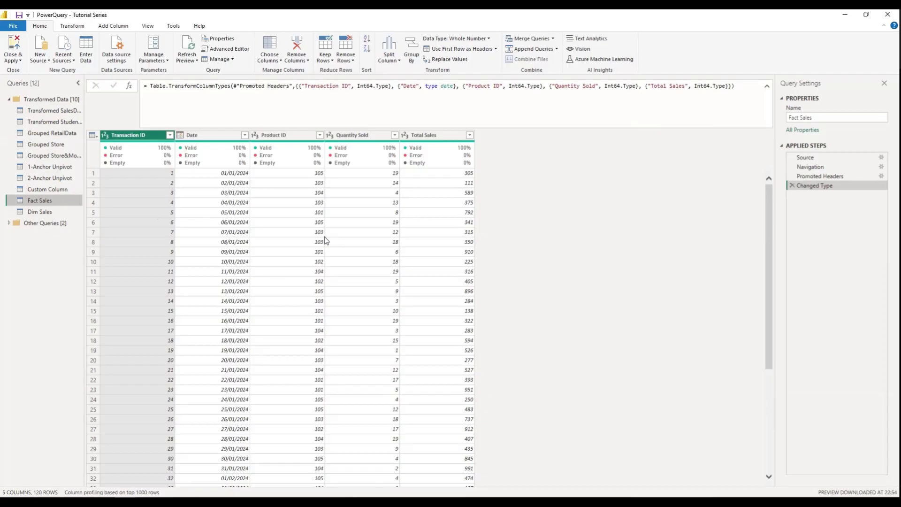
{"action": "left_click", "coordinate": [33, 212]}
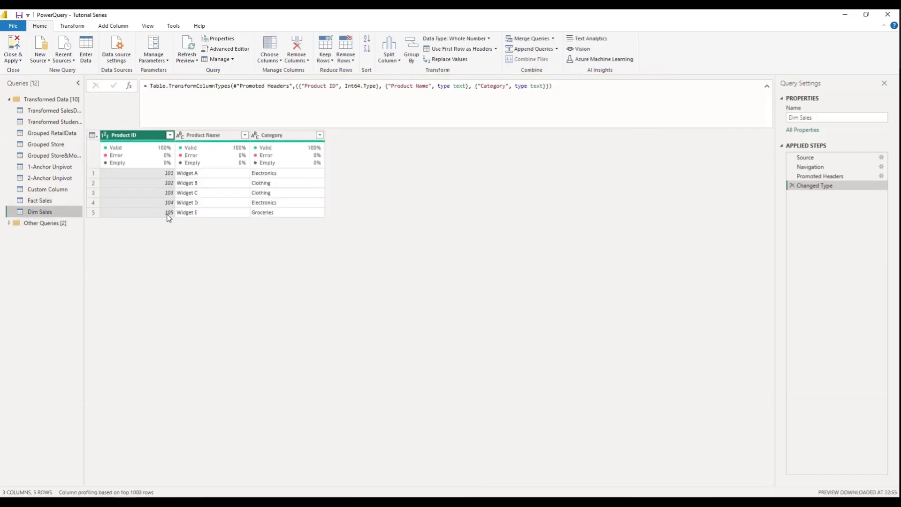
{"action": "left_click", "coordinate": [47, 200]}
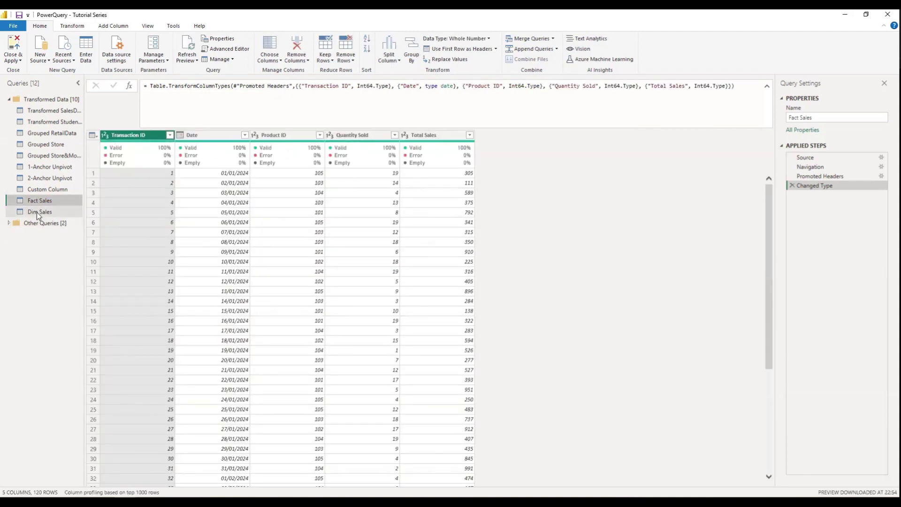
{"action": "left_click", "coordinate": [37, 214]}
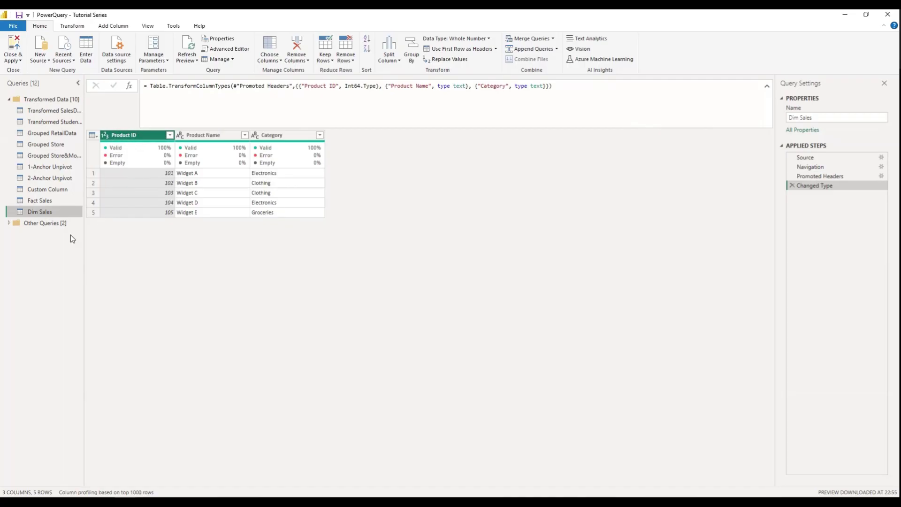
{"action": "left_click", "coordinate": [48, 200]}
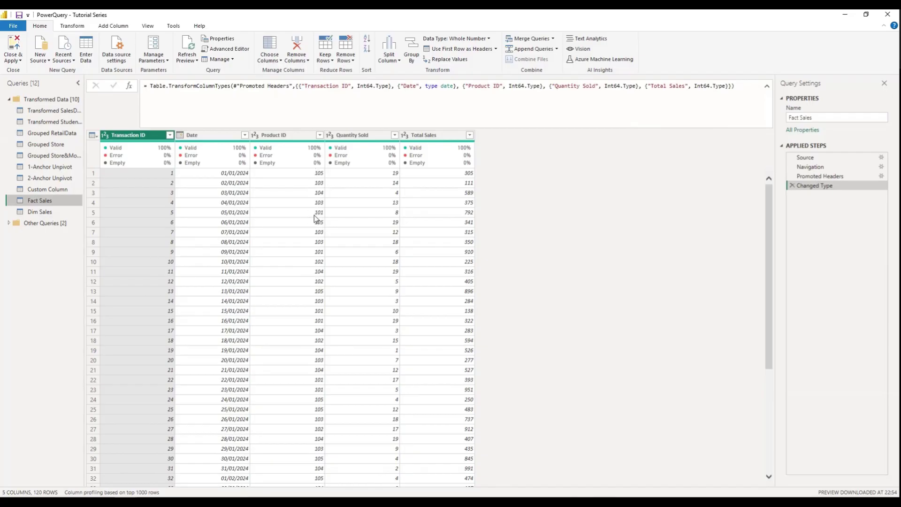
{"action": "left_click", "coordinate": [34, 212]}
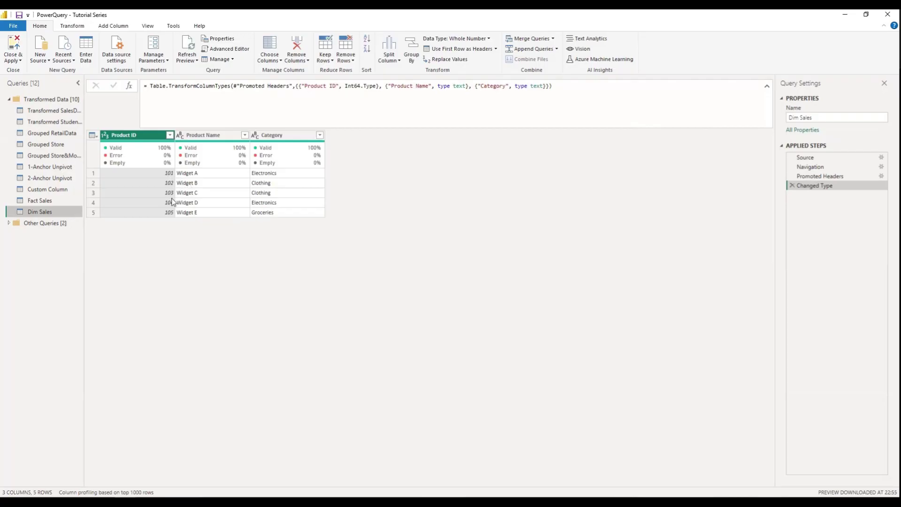
Examine the Transaction ID values in the Fact Sales table, including the column's filter options
{"action": "left_click", "coordinate": [43, 199]}
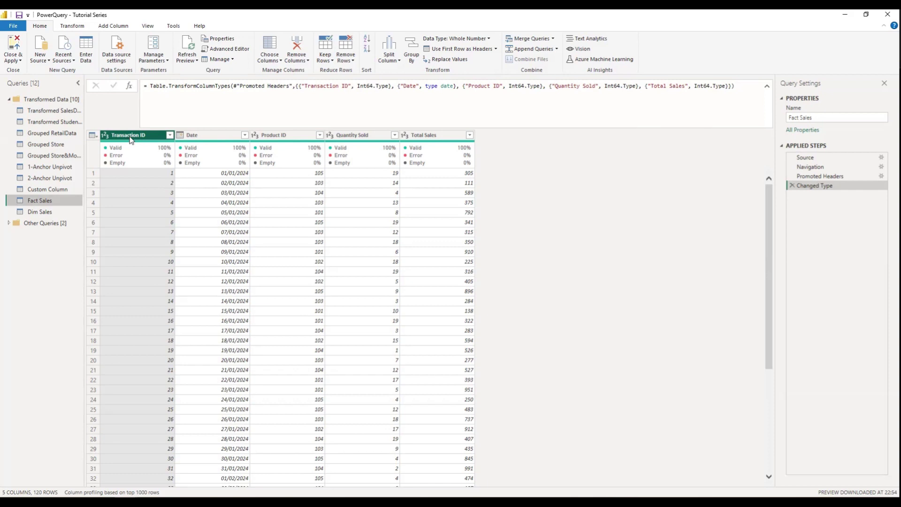
{"action": "scroll", "coordinate": [151, 261], "scroll_direction": "down", "scroll_amount": 3}
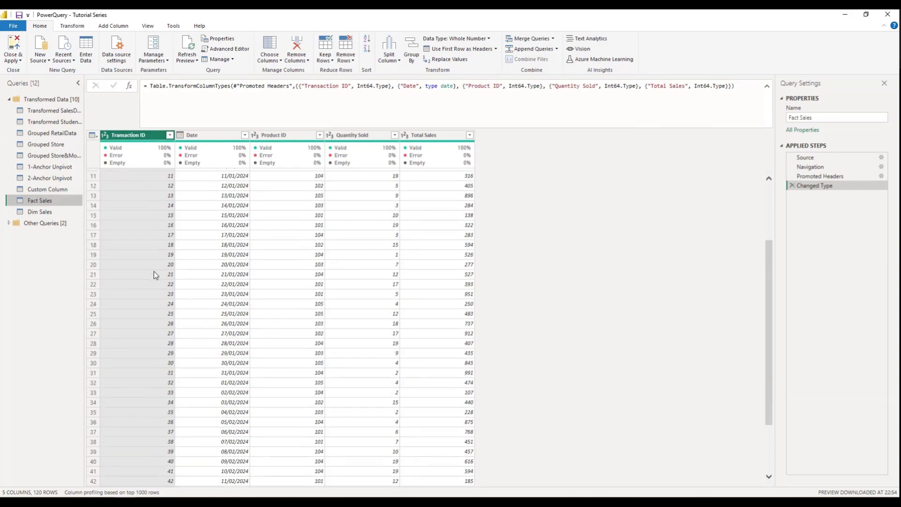
{"action": "scroll", "coordinate": [159, 323], "scroll_direction": "down", "scroll_amount": 7}
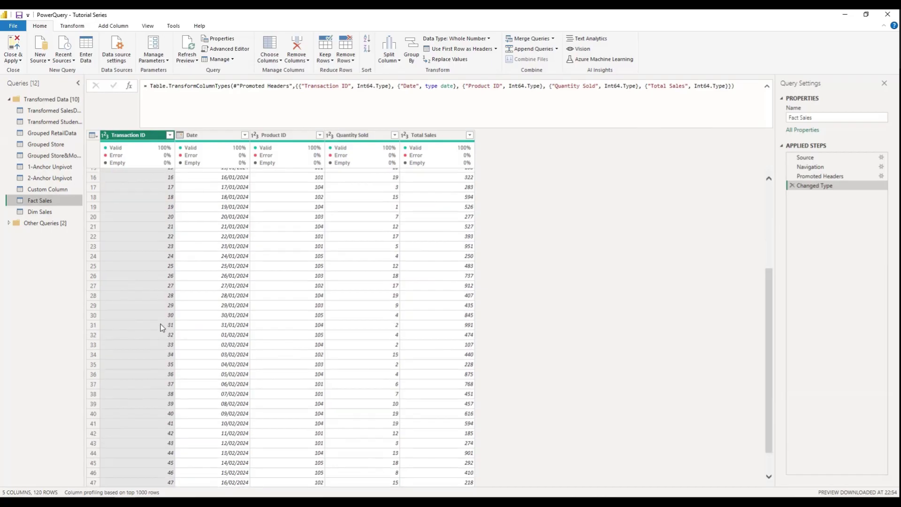
{"action": "scroll", "coordinate": [161, 327], "scroll_direction": "up", "scroll_amount": 10}
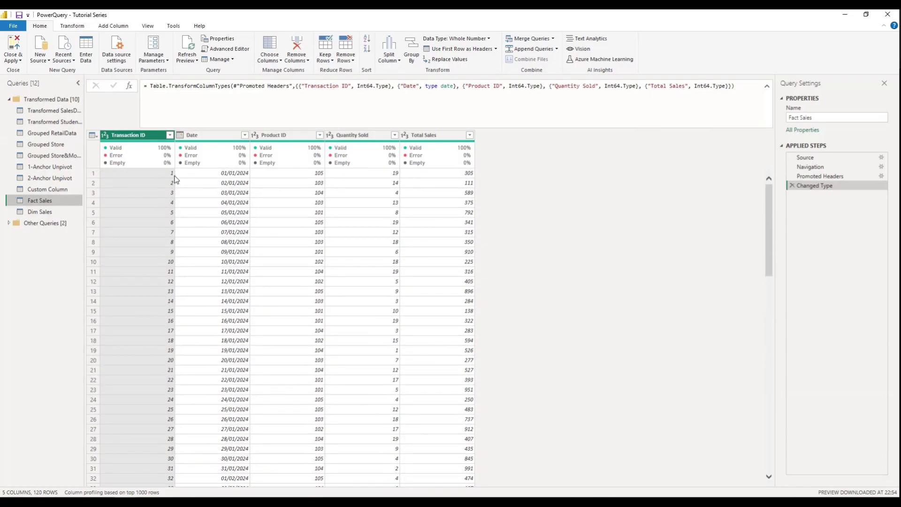
{"action": "left_click", "coordinate": [169, 135]}
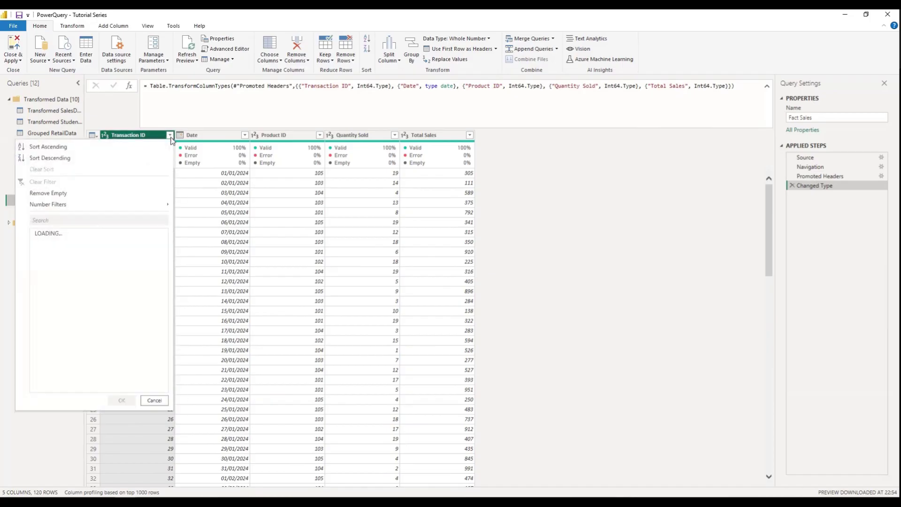
{"action": "left_click", "coordinate": [536, 281]}
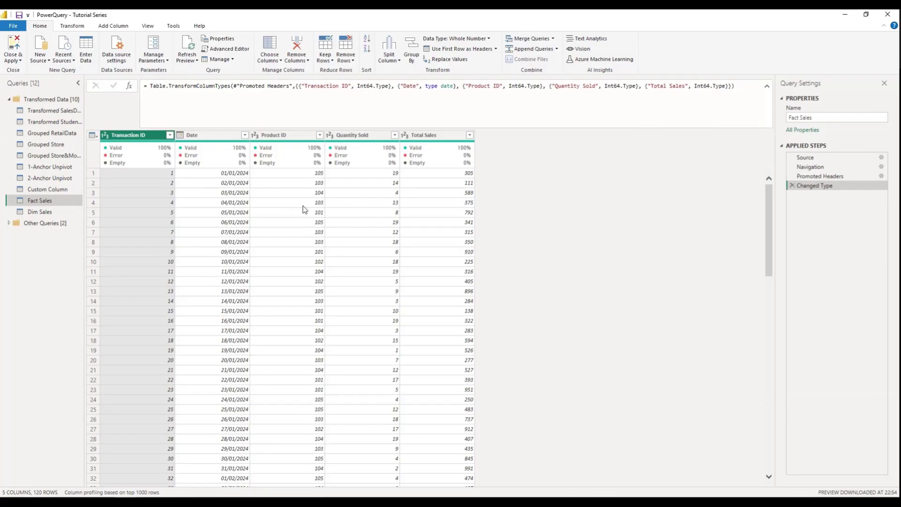
Compare the Product ID values in the Dim Sales table with the repeated Product ID values in the Fact Sales table
{"action": "left_click", "coordinate": [43, 212]}
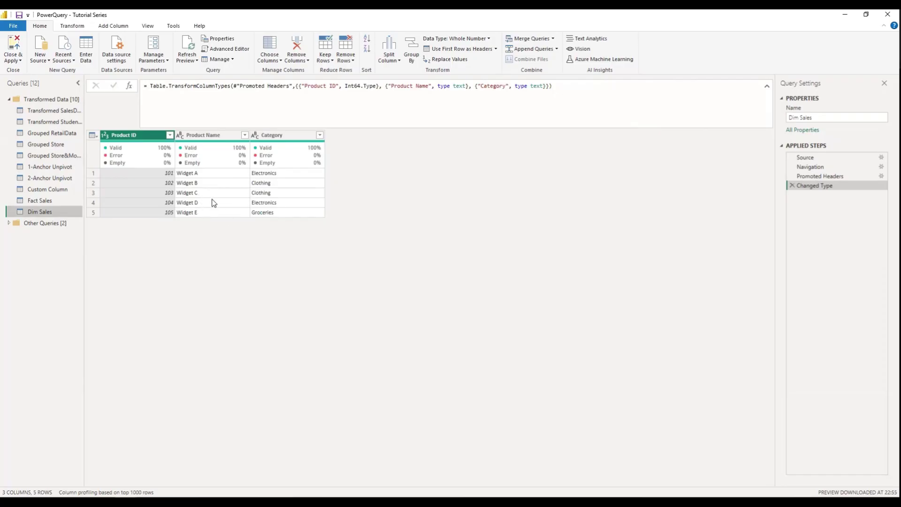
{"action": "left_click", "coordinate": [45, 199]}
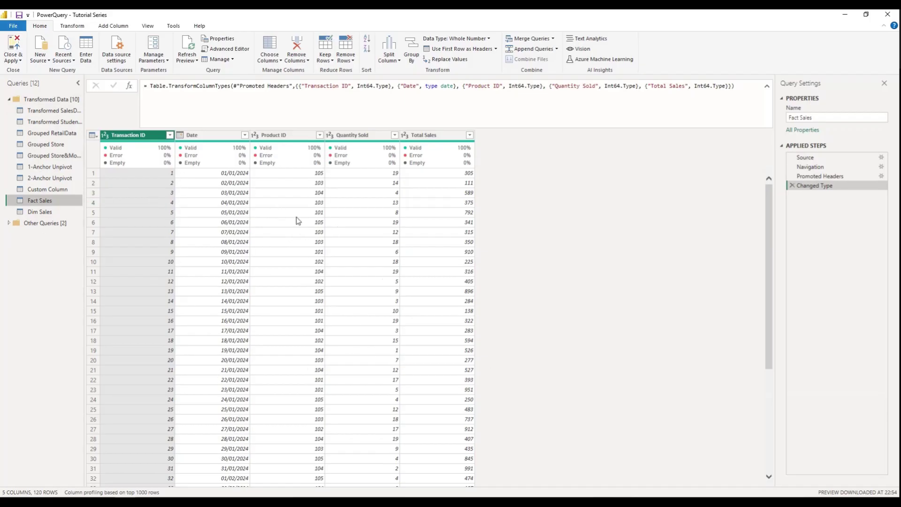
{"action": "scroll", "coordinate": [328, 255], "scroll_direction": "down", "scroll_amount": 10}
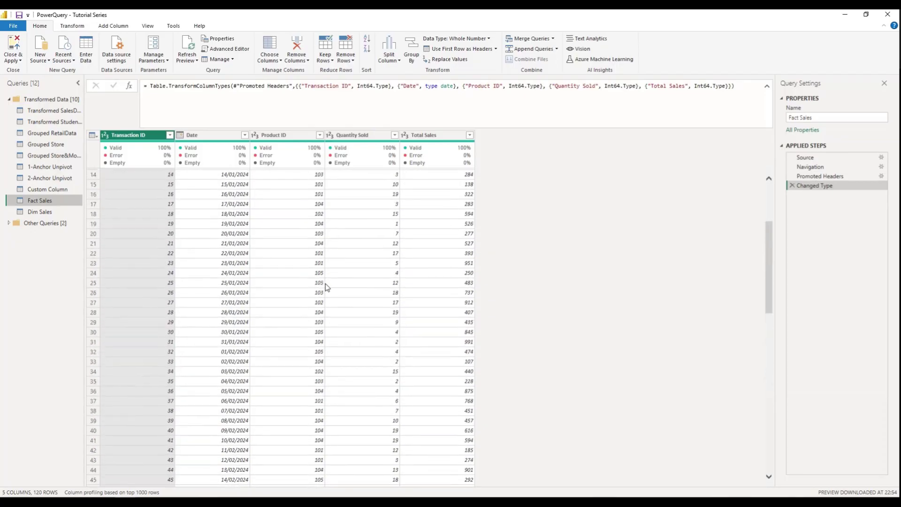
{"action": "scroll", "coordinate": [326, 284], "scroll_direction": "up", "scroll_amount": 10}
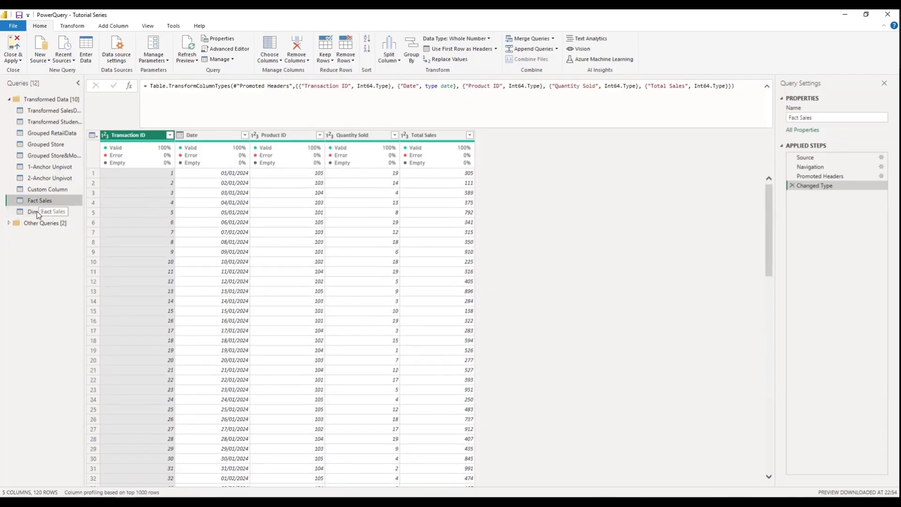
Apply the pending query changes to load Fact Sales and Dim Sales into the maximized report, and collapse the report's Filters pane
{"action": "left_click", "coordinate": [13, 45]}
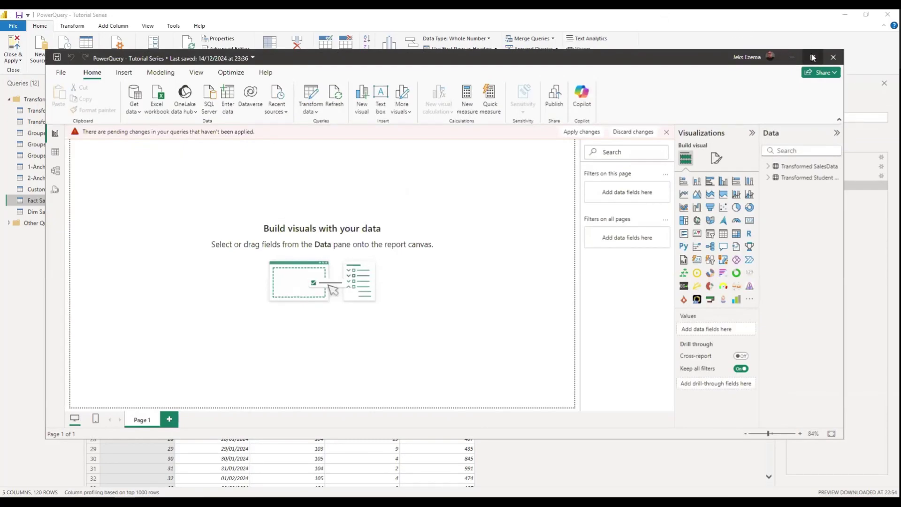
{"action": "left_click", "coordinate": [812, 57]}
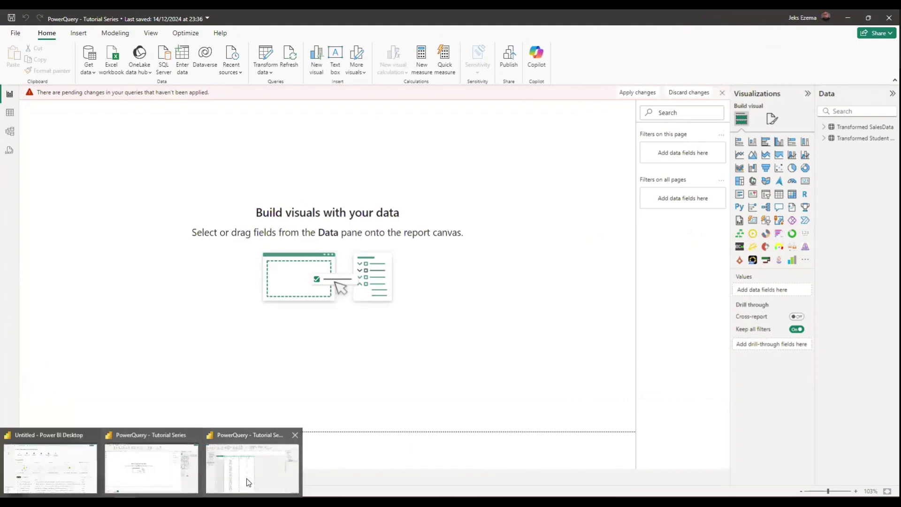
{"action": "left_click", "coordinate": [249, 483]}
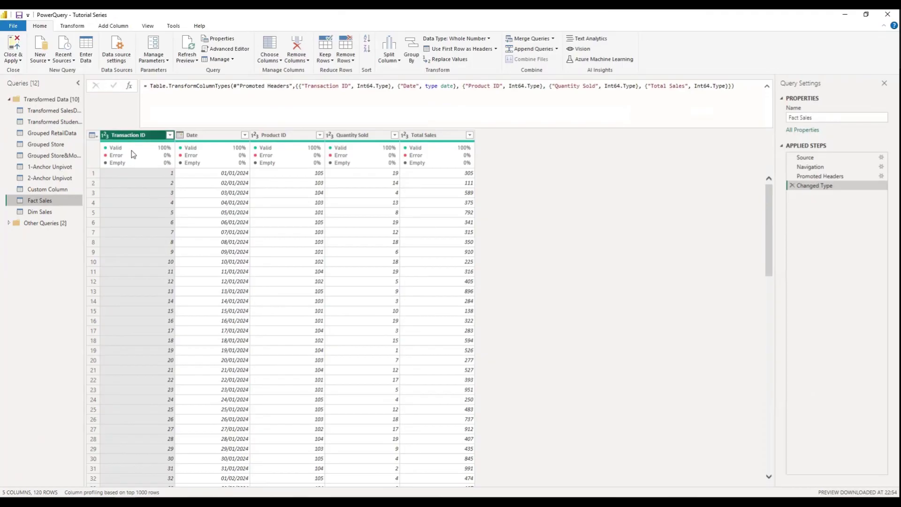
{"action": "left_click", "coordinate": [13, 45]}
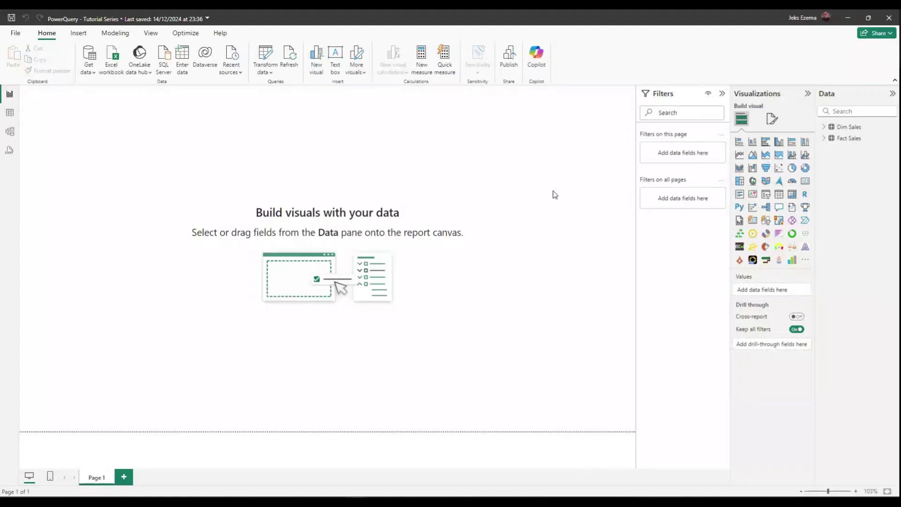
{"action": "left_click", "coordinate": [722, 94]}
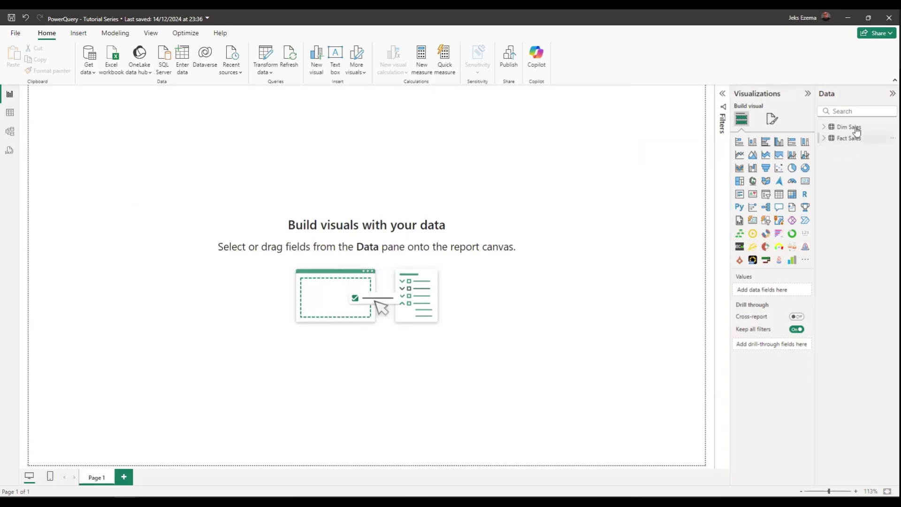
In the model view, move the Fact Sales table away from Dim Sales to expose their relationship line, and collapse the Properties pane
{"action": "left_click", "coordinate": [9, 132]}
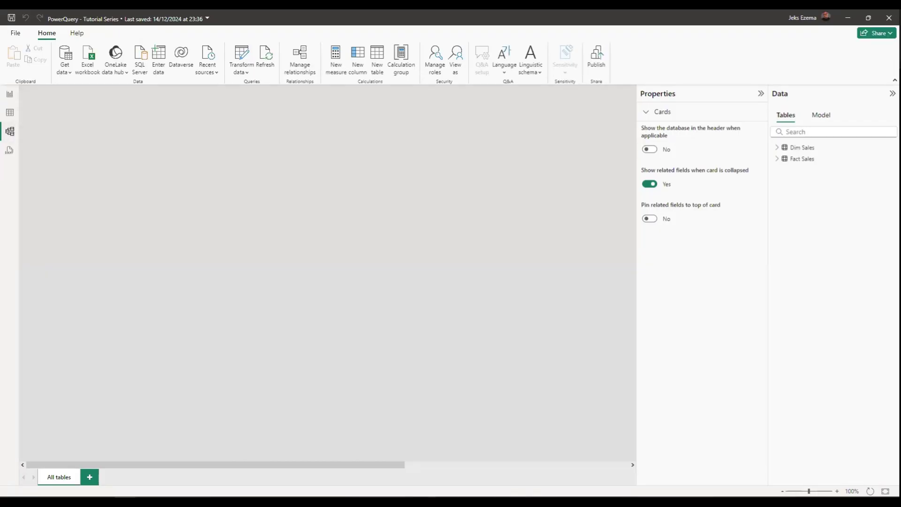
{"action": "left_click_drag", "start_coordinate": [344, 465], "coordinate": [625, 494]}
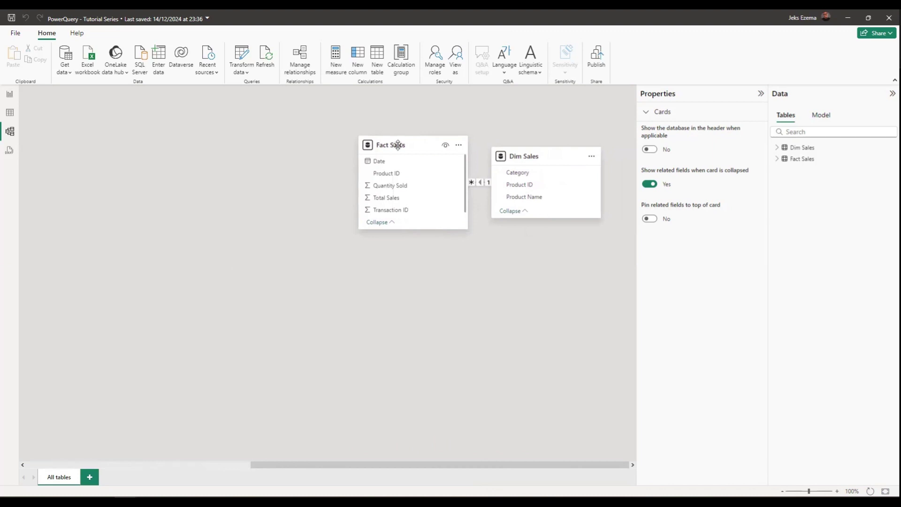
{"action": "left_click_drag", "start_coordinate": [398, 144], "coordinate": [320, 148]}
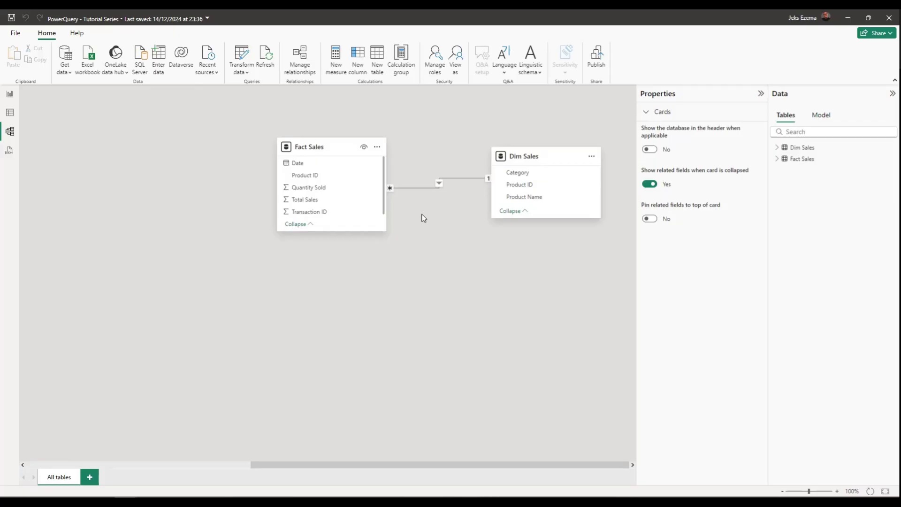
{"action": "left_click", "coordinate": [760, 94]}
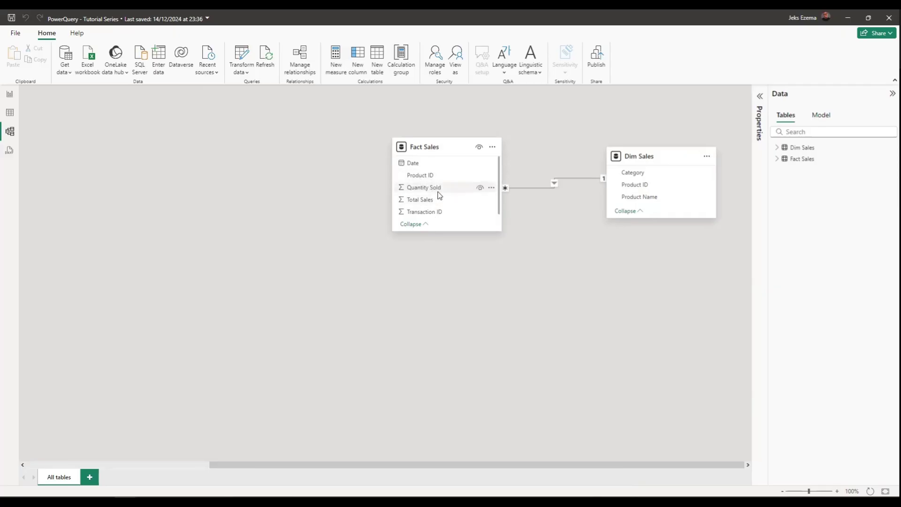
Reposition the Fact Sales table farther from Dim Sales and roughly level with it in the model diagram, and return to the report view
{"action": "left_click", "coordinate": [504, 189]}
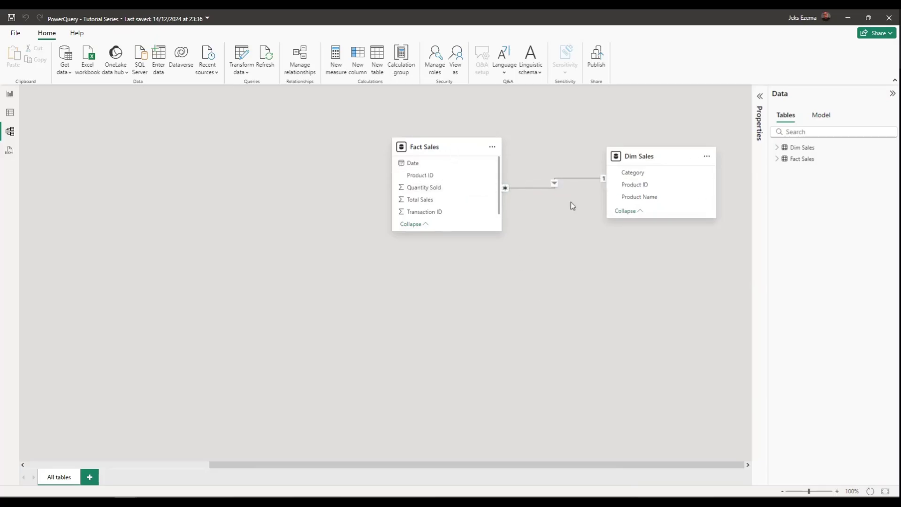
{"action": "left_click_drag", "start_coordinate": [432, 148], "coordinate": [427, 180]}
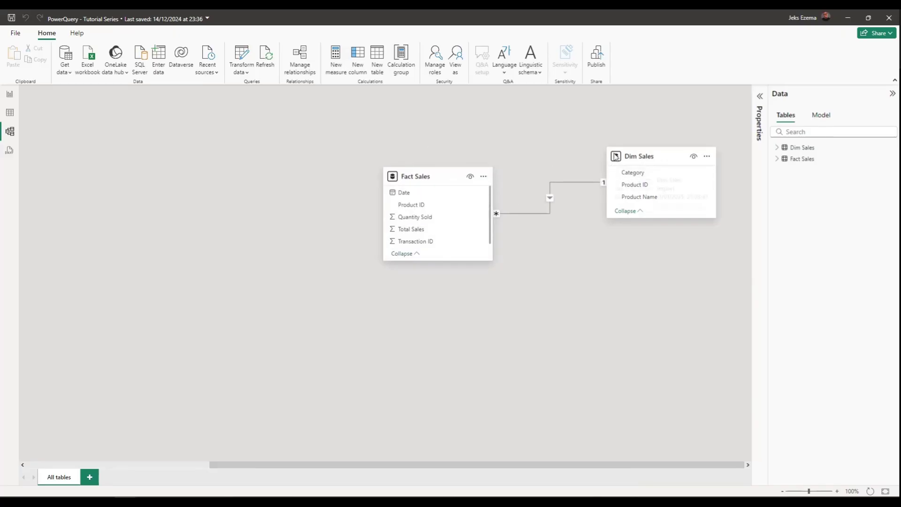
{"action": "mouse_move", "coordinate": [436, 175]}
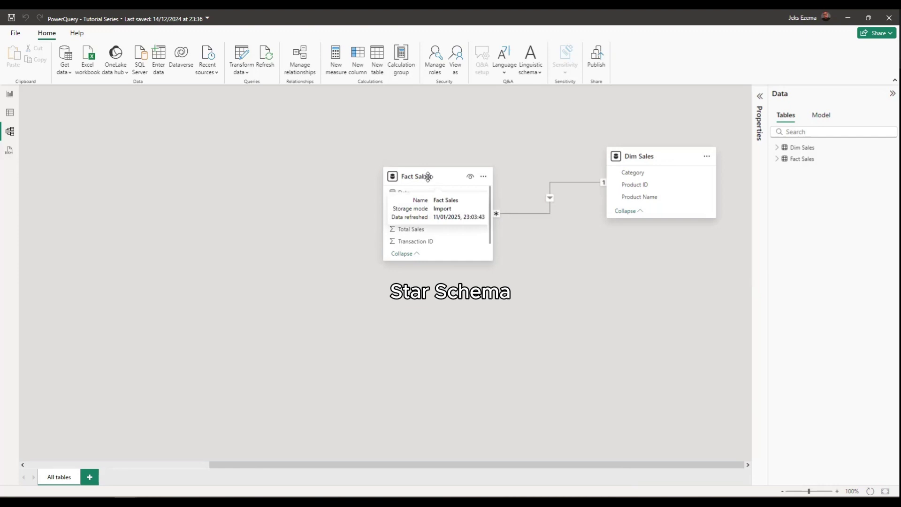
{"action": "left_click_drag", "start_coordinate": [428, 177], "coordinate": [440, 188]}
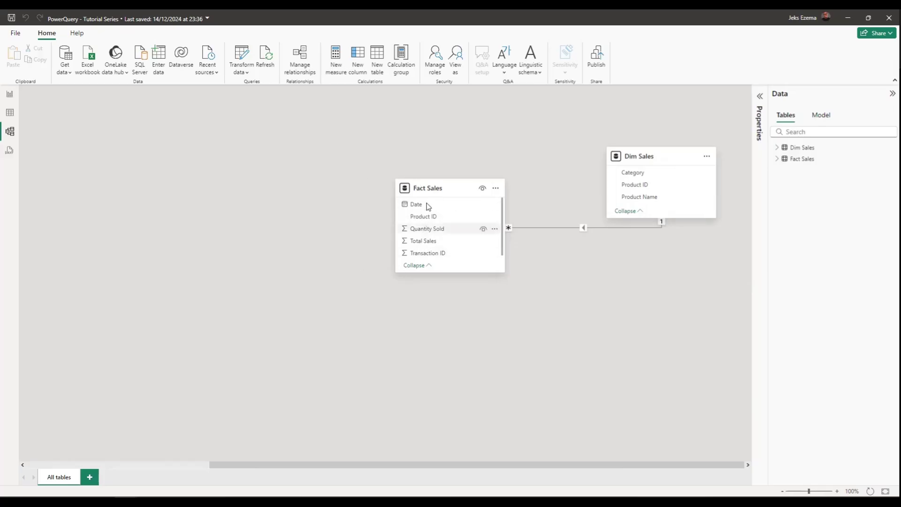
{"action": "mouse_move", "coordinate": [428, 195]}
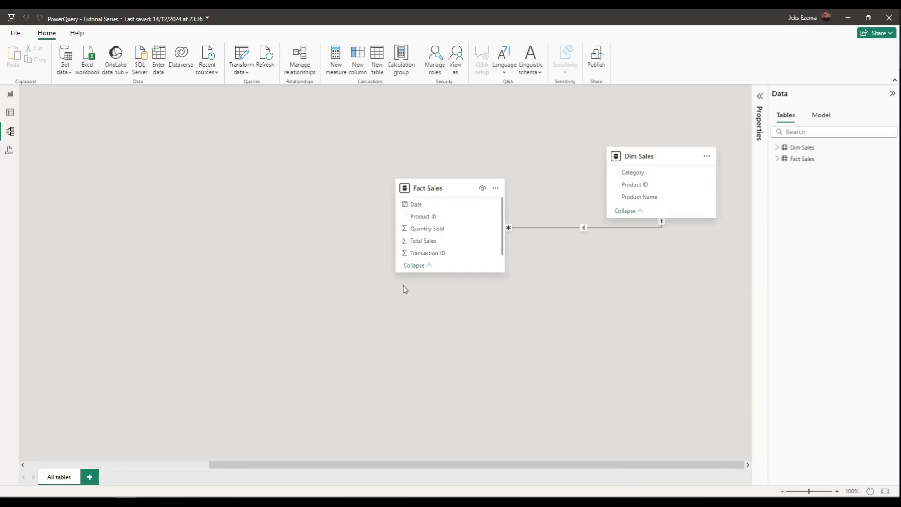
{"action": "left_click_drag", "start_coordinate": [434, 191], "coordinate": [380, 163]}
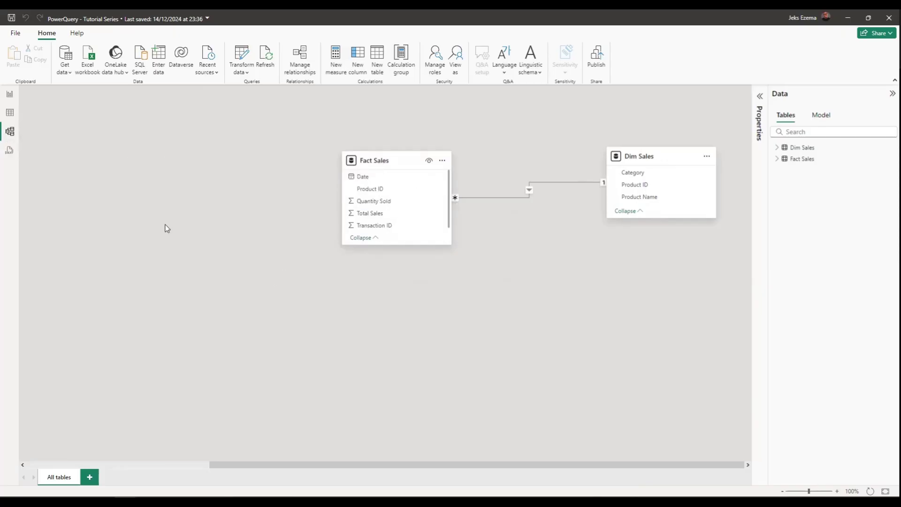
{"action": "left_click", "coordinate": [10, 94]}
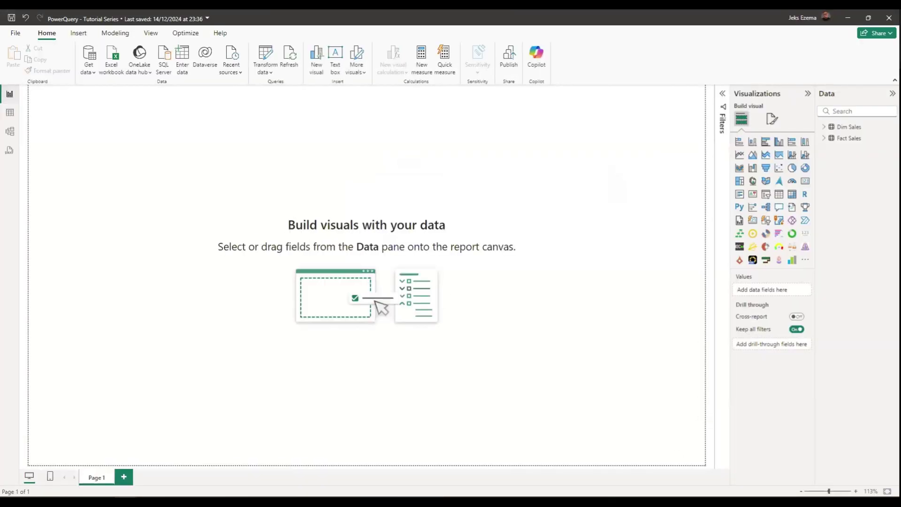